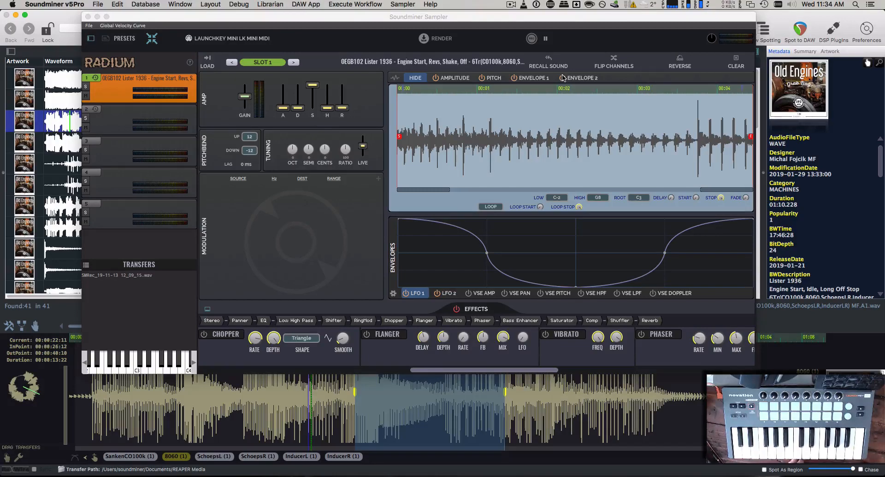
# Show the amplitude envelope over the Lister 1936 engine-start waveform
pyautogui.click(465, 80)
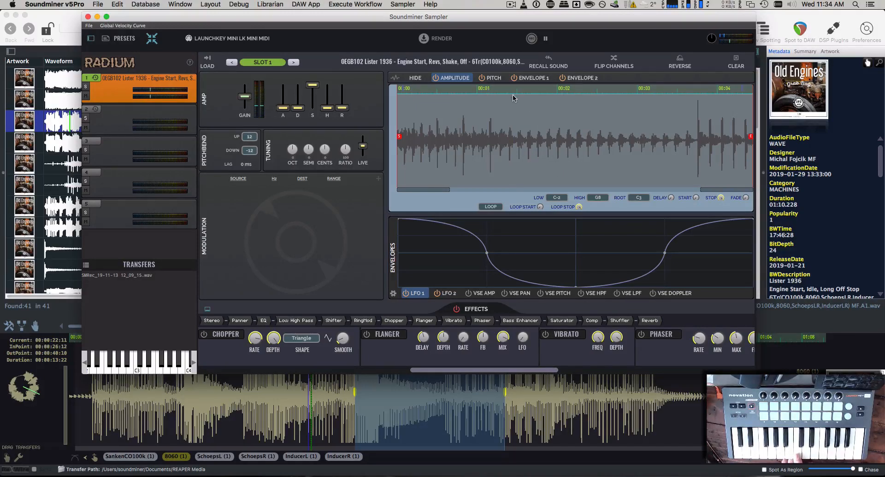
pyautogui.moveTo(520, 95); pyautogui.dragTo(532, 201)
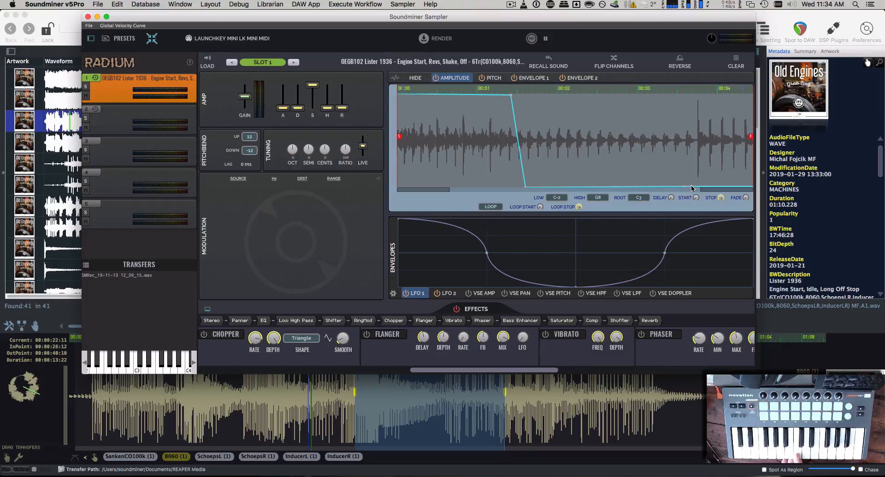
pyautogui.moveTo(685, 186); pyautogui.dragTo(695, 113)
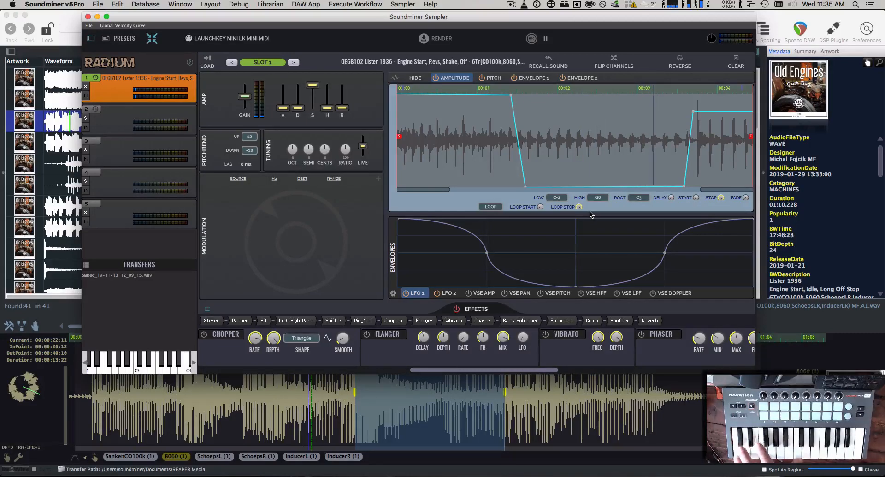
pyautogui.rightClick(488, 133)
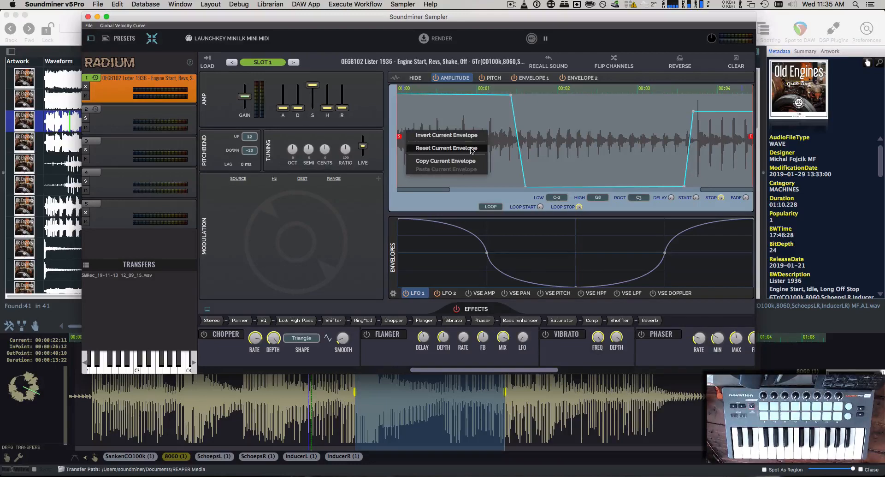
pyautogui.click(490, 132)
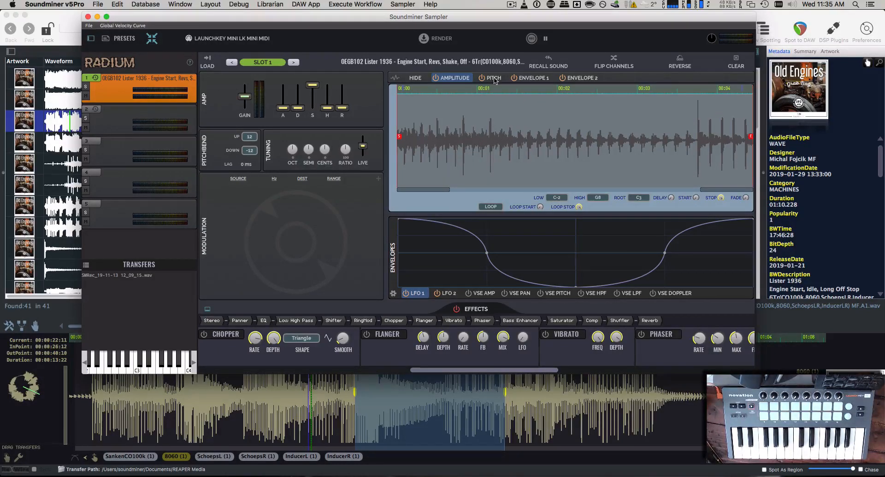
# Show the pitch envelope and bend it down, then back up toward the end
pyautogui.click(494, 79)
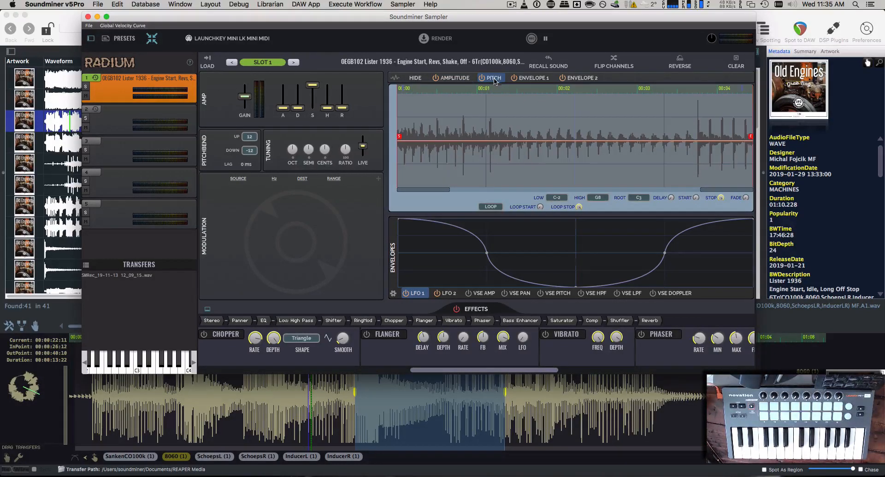
pyautogui.click(483, 142)
pyautogui.moveTo(515, 156); pyautogui.dragTo(516, 169)
pyautogui.click(601, 174)
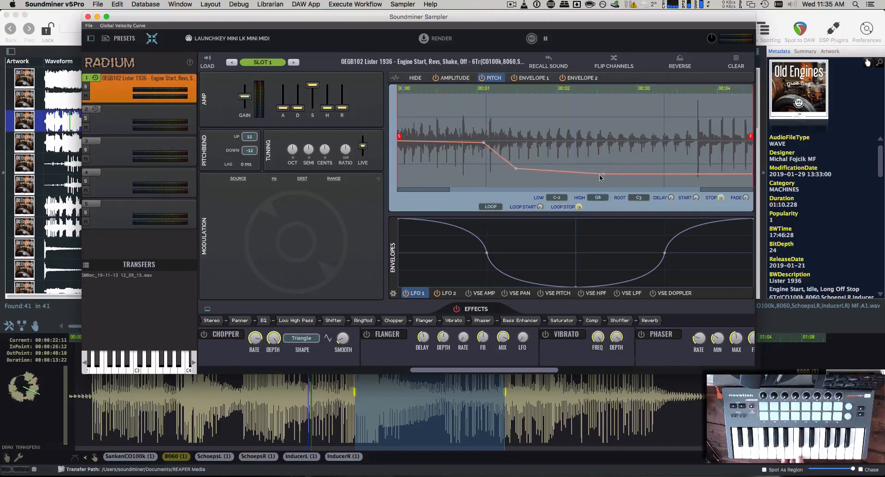
pyautogui.moveTo(627, 174); pyautogui.dragTo(635, 127)
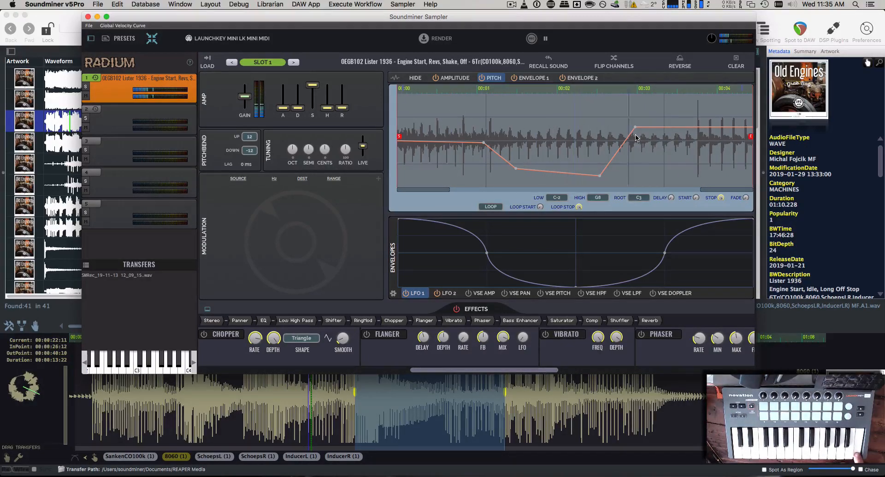
# Reset the pitch envelope to flat and show Envelope 1 over the waveform
pyautogui.rightClick(480, 142)
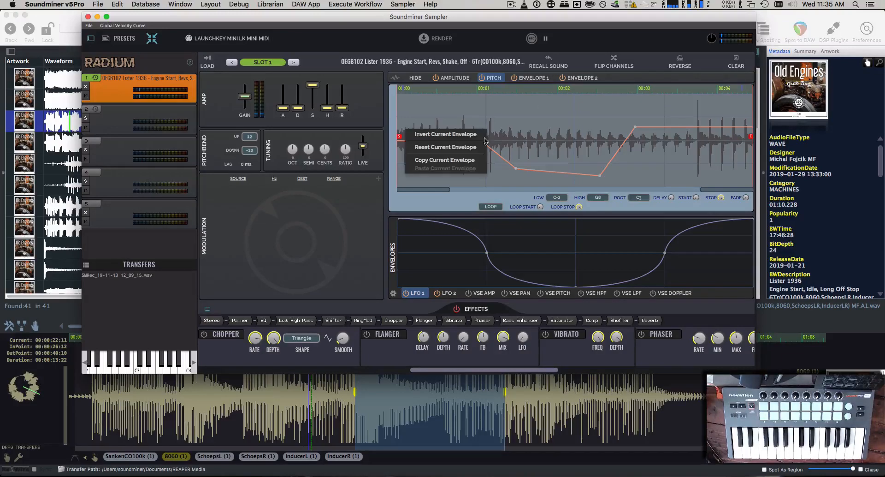
pyautogui.click(483, 151)
pyautogui.click(529, 78)
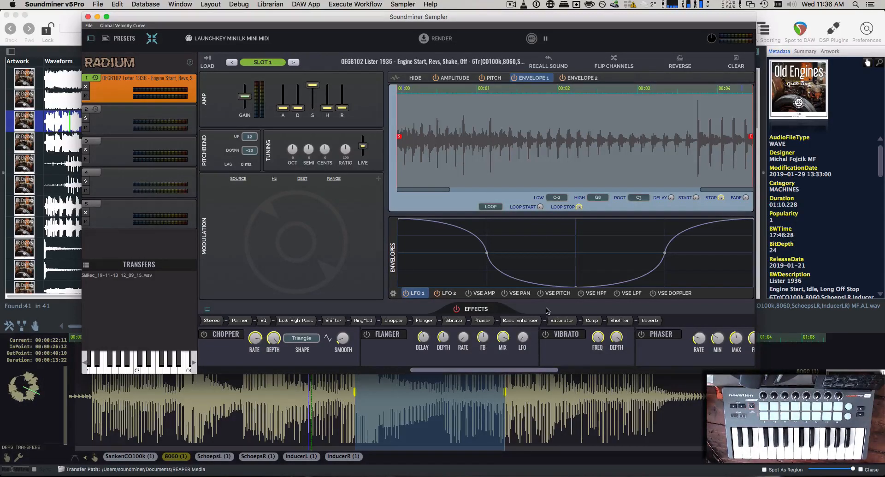
# Hide the waveform's envelope overlay and bring up the empty VSE AMP timeline
pyautogui.click(413, 79)
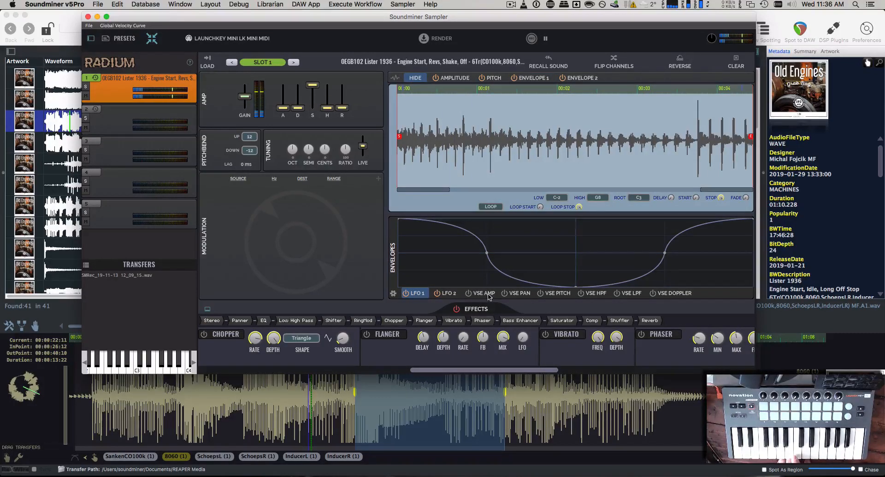
pyautogui.click(488, 294)
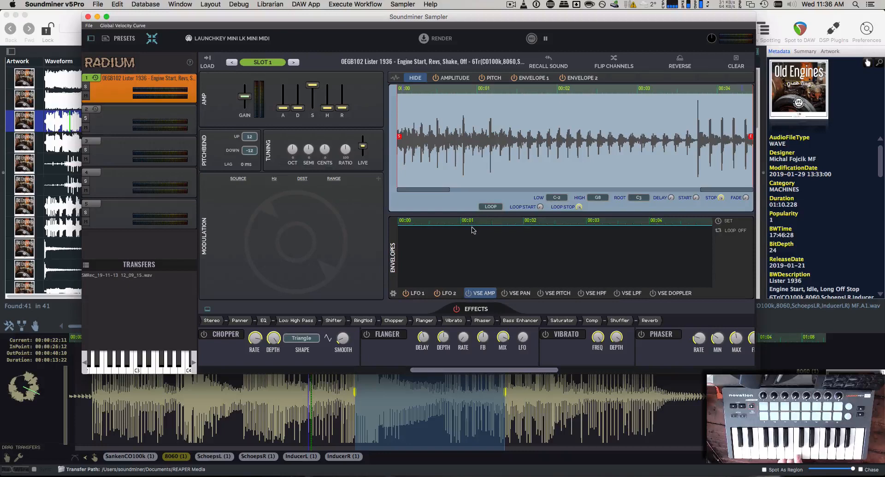
# Add a VSE AMP breakpoint near 00:01 and pull it down to zero
pyautogui.click(459, 227)
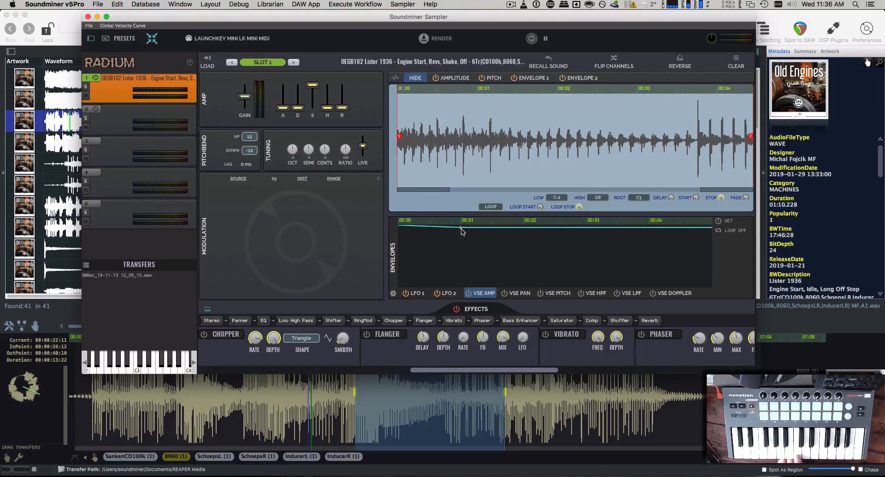
pyautogui.moveTo(461, 228); pyautogui.dragTo(466, 297)
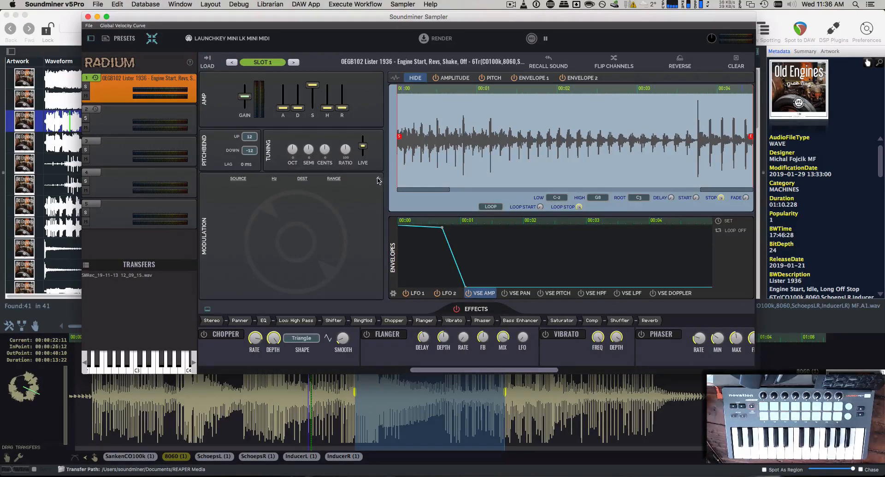
# Add a modulation row sourced from Random Start and shorten its range
pyautogui.click(378, 180)
pyautogui.click(254, 189)
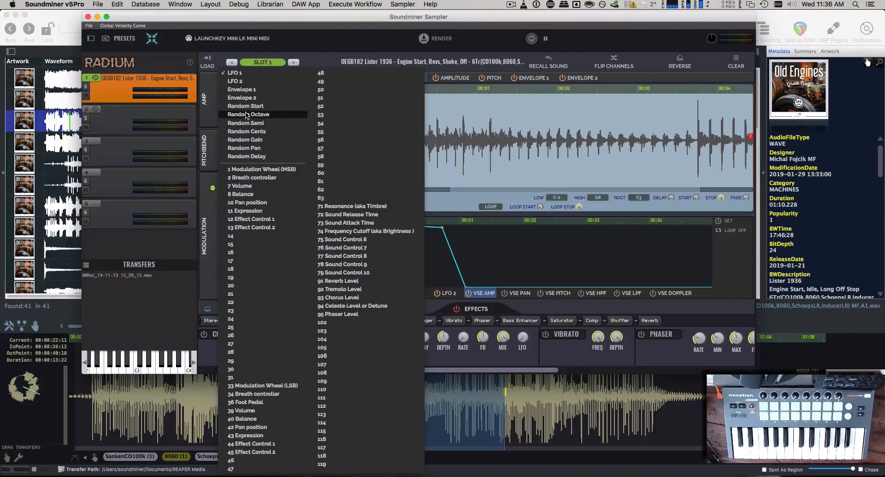
pyautogui.click(246, 106)
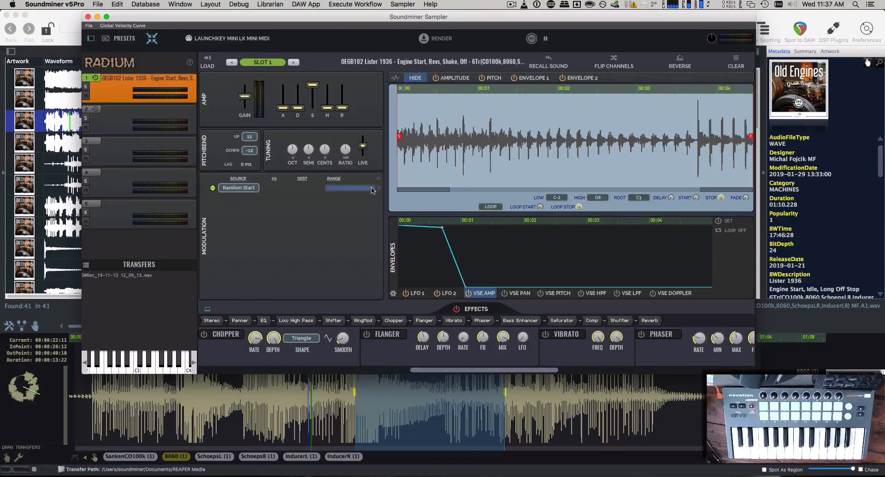
pyautogui.moveTo(372, 189); pyautogui.dragTo(337, 194)
# On the VSE PAN envelope, hold centre then swing pan fully up near 00:01
pyautogui.click(512, 293)
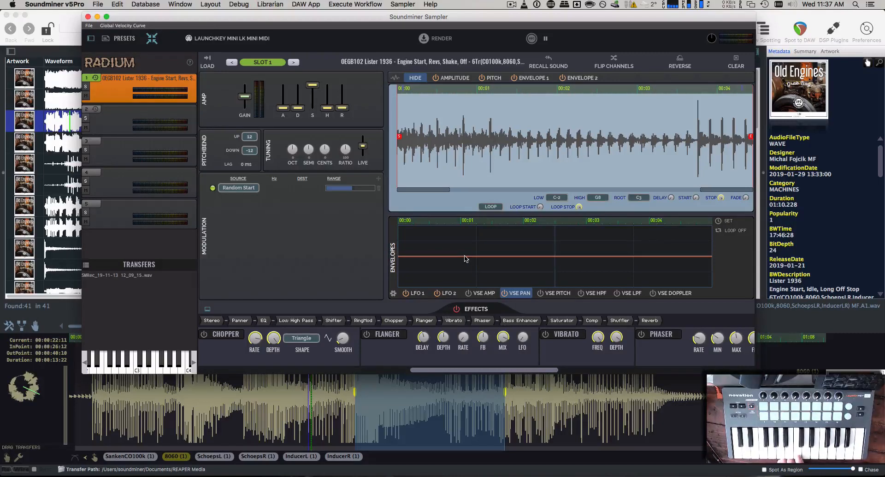
pyautogui.click(459, 256)
pyautogui.moveTo(465, 257); pyautogui.dragTo(475, 226)
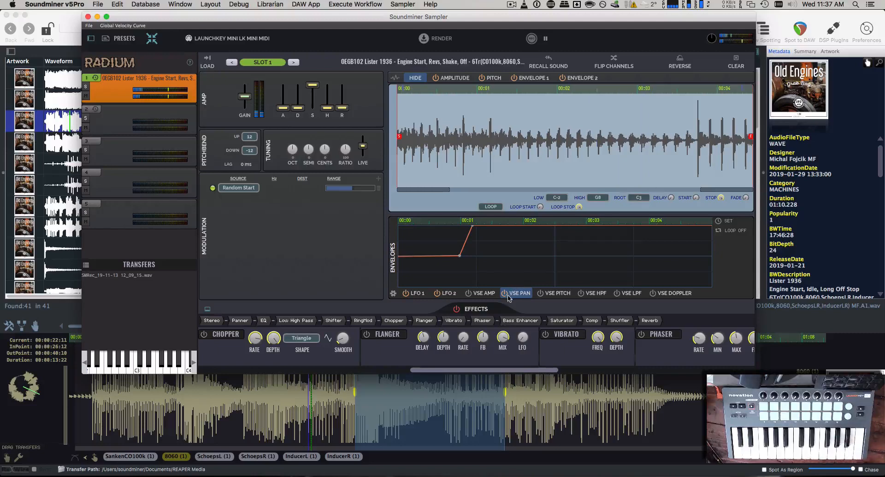
# Try slopes on the VSE PITCH envelope, then set the VSE duration to 1 second
pyautogui.click(543, 295)
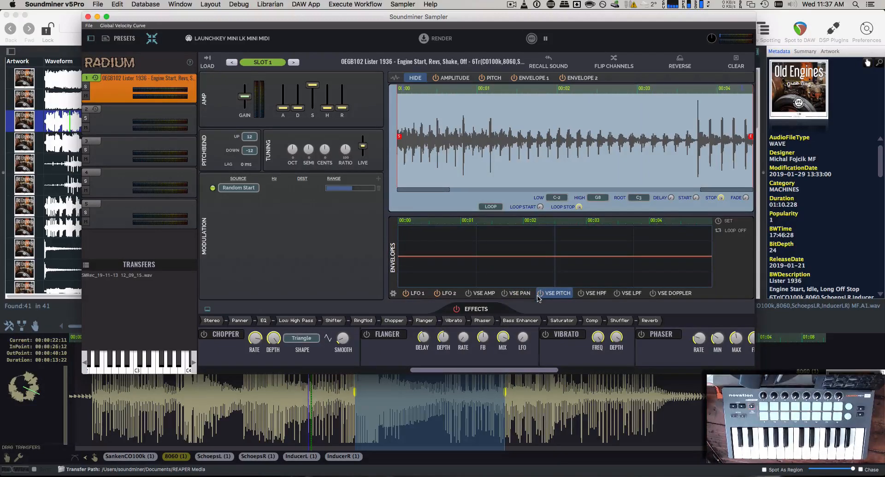
pyautogui.moveTo(539, 261); pyautogui.dragTo(540, 273)
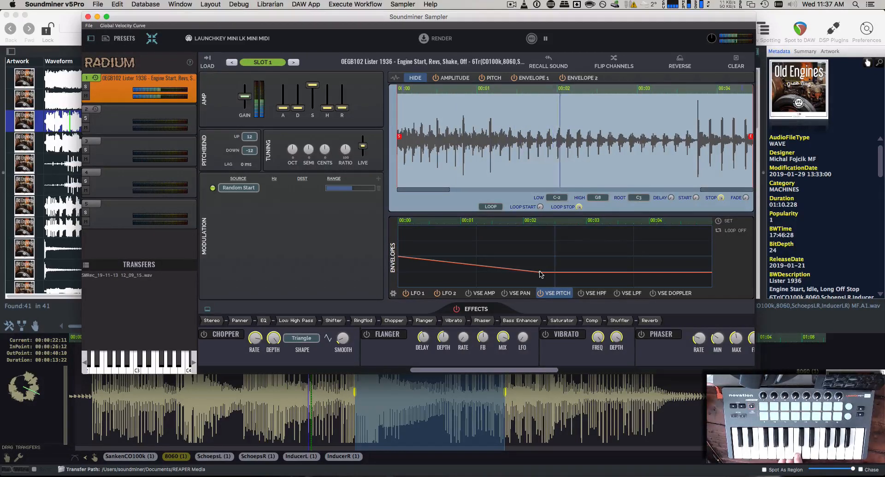
pyautogui.moveTo(541, 274); pyautogui.dragTo(497, 255)
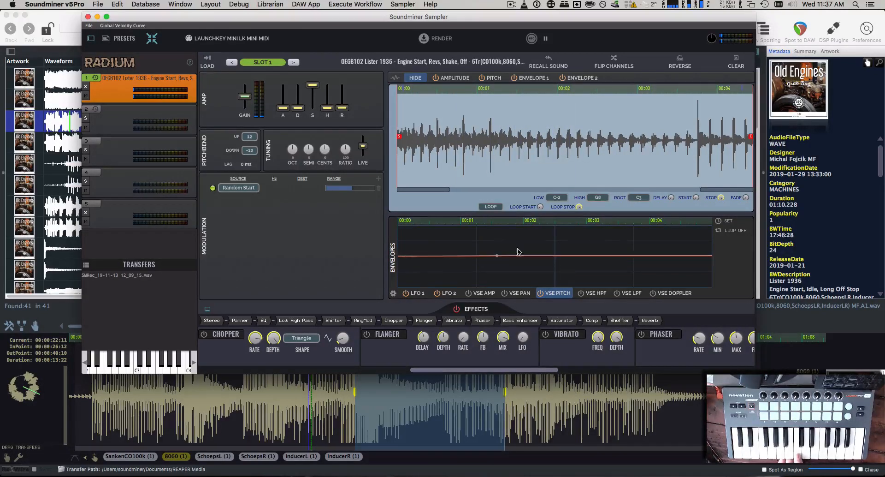
pyautogui.click(723, 221)
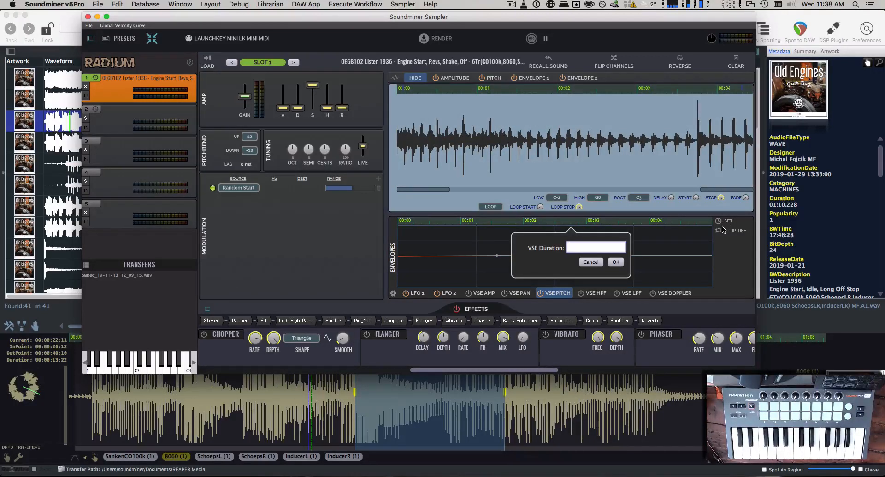
pyautogui.press('Return')
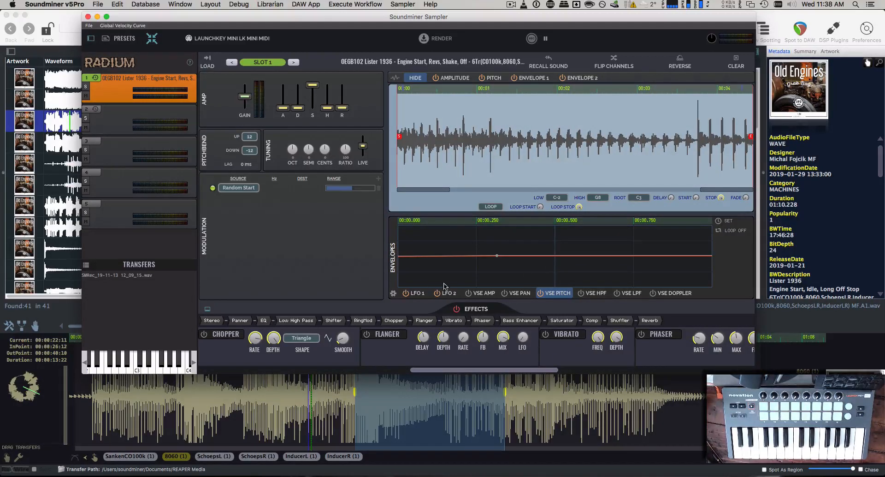
# Shape the pitch envelope into a rise, shallow dip, higher peak and raised final plateau
pyautogui.moveTo(496, 255); pyautogui.dragTo(536, 278)
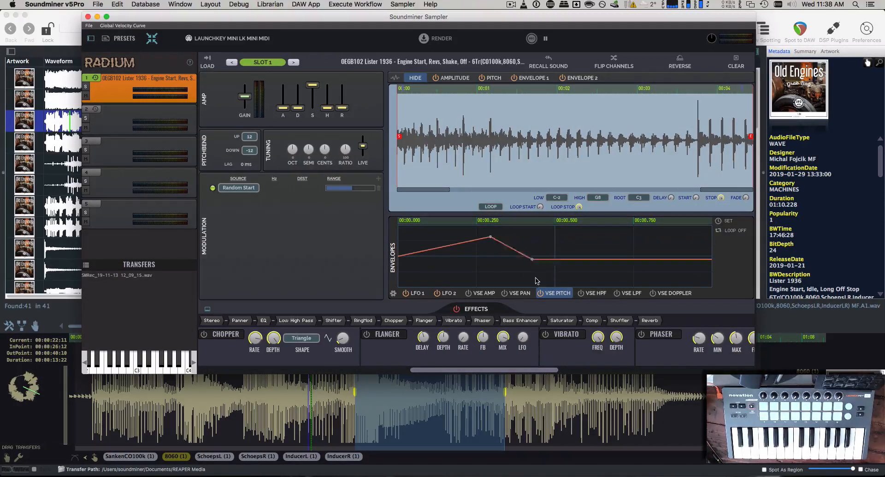
pyautogui.moveTo(606, 279); pyautogui.dragTo(667, 270)
pyautogui.moveTo(538, 282); pyautogui.dragTo(535, 250)
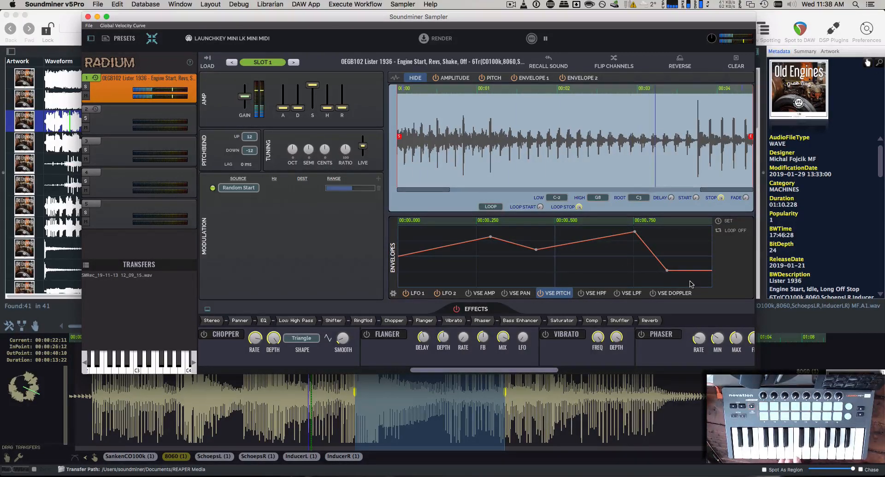
pyautogui.moveTo(666, 270); pyautogui.dragTo(666, 250)
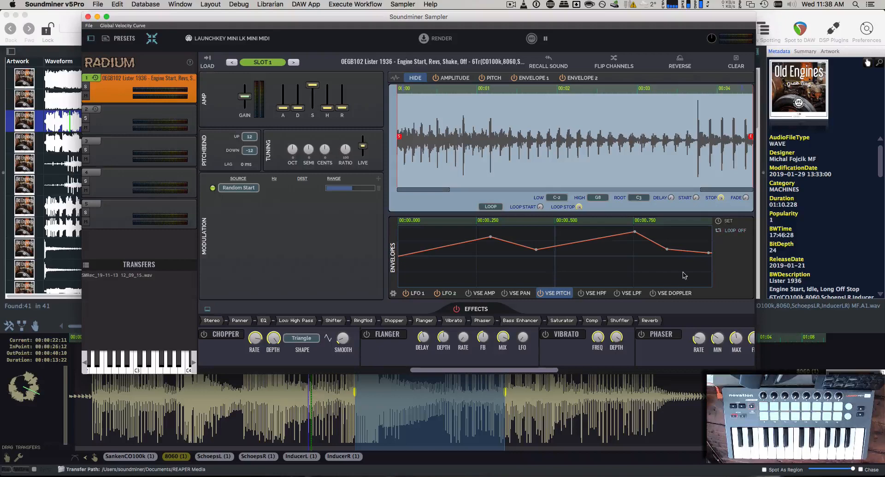
# Delete the Random Start modulation and ramp the VSE HPF envelope from zero to a plateau
pyautogui.click(594, 293)
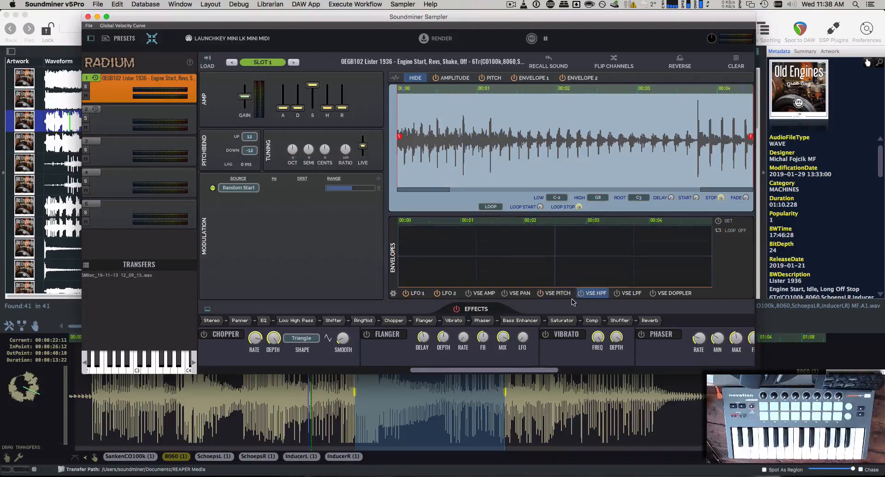
pyautogui.click(548, 293)
pyautogui.click(592, 293)
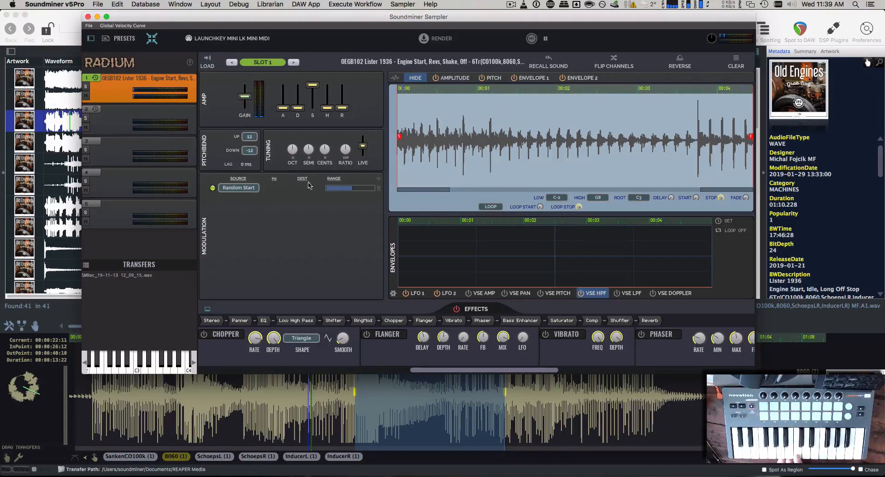
pyautogui.click(379, 189)
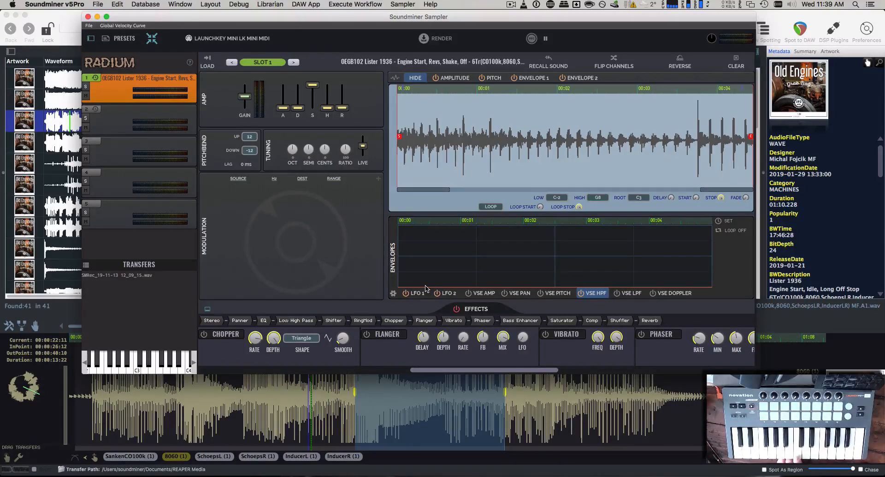
pyautogui.moveTo(426, 287); pyautogui.dragTo(458, 264)
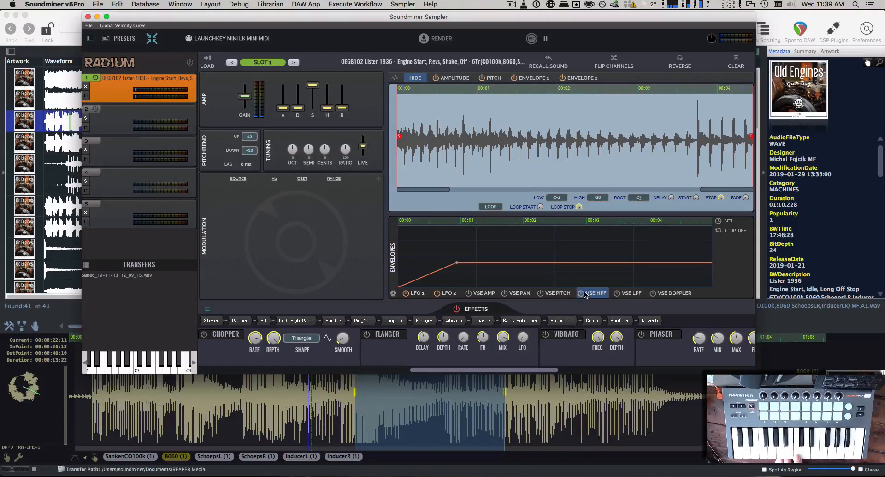
# Draw the VSE LPF envelope falling from full level to zero, then show Low High Pass
pyautogui.click(635, 294)
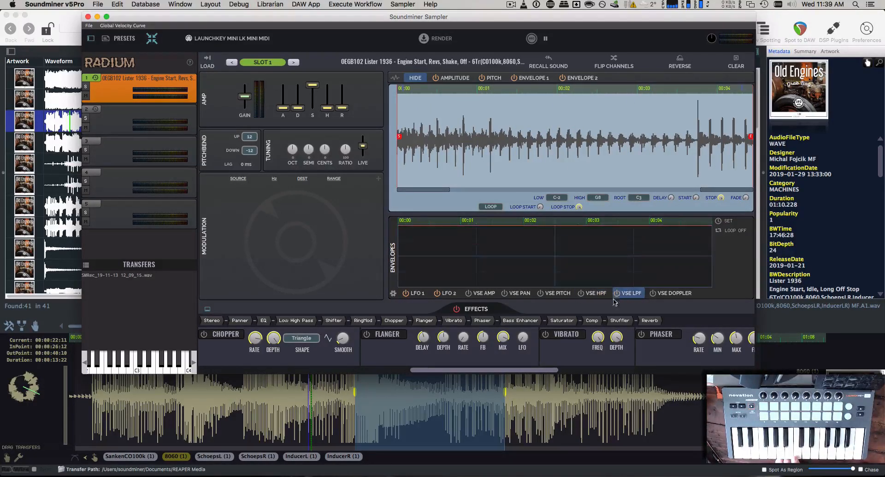
pyautogui.moveTo(508, 228); pyautogui.dragTo(547, 289)
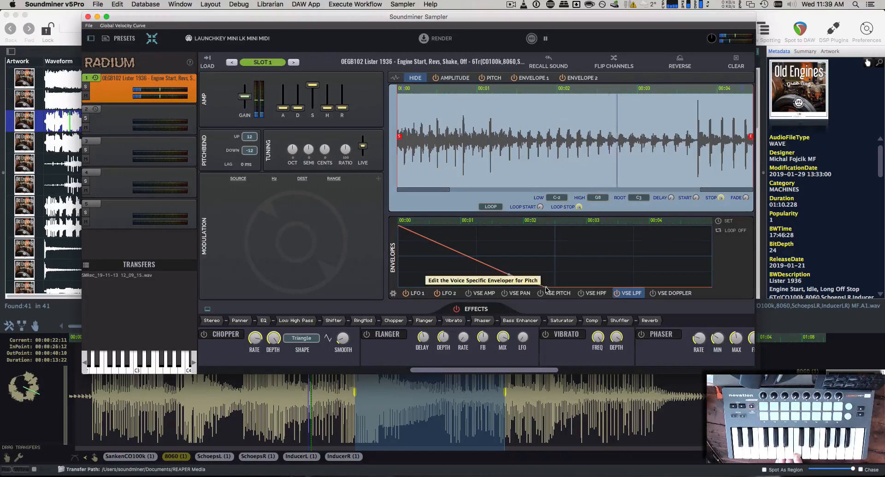
pyautogui.moveTo(545, 286); pyautogui.dragTo(546, 285)
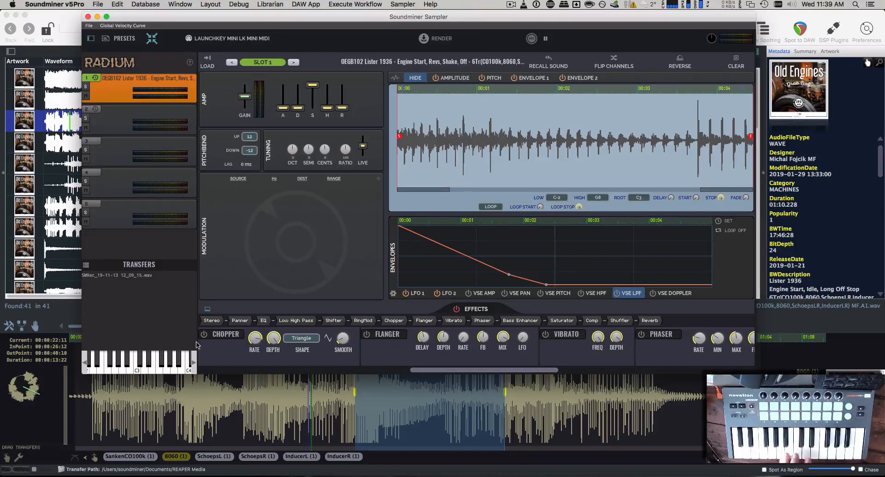
pyautogui.click(283, 320)
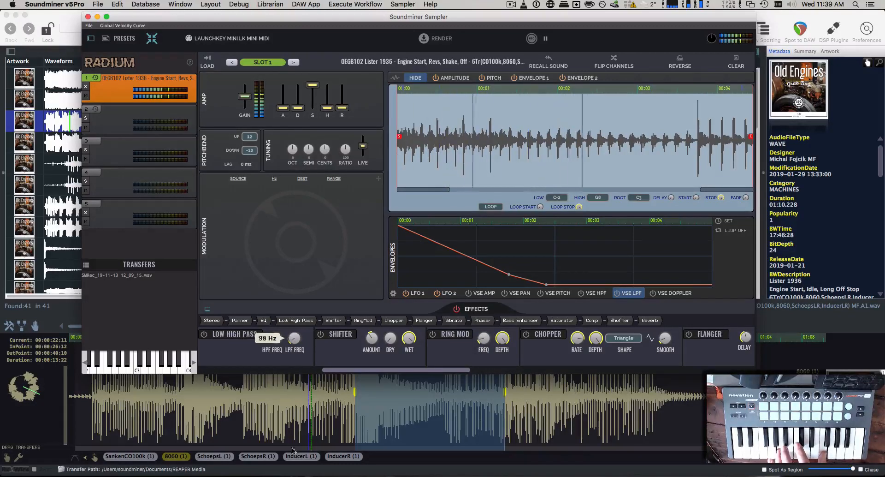
# Audition Low High Pass with LPF FREQ lowered to about 1092 Hz, then switch it off
pyautogui.click(203, 335)
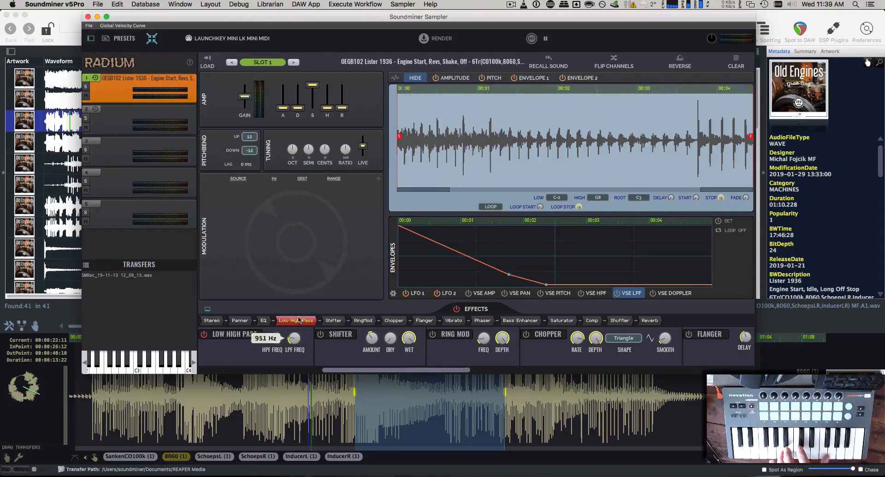
pyautogui.moveTo(295, 340); pyautogui.dragTo(296, 430)
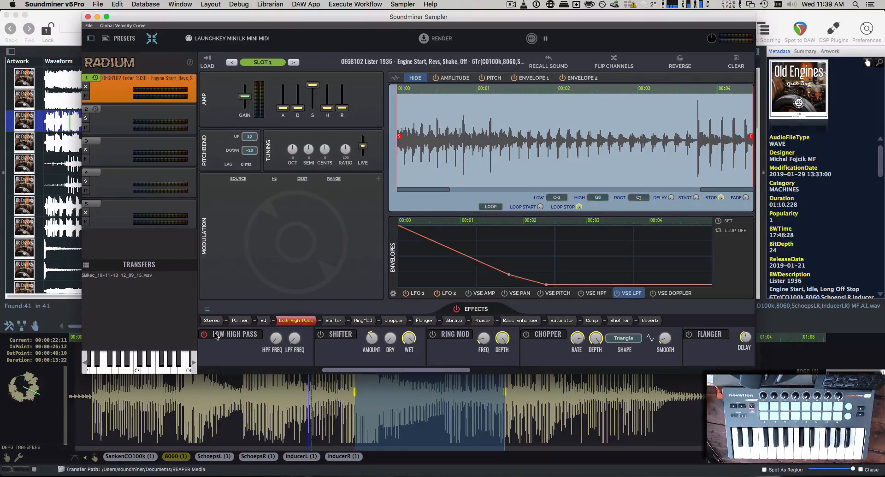
pyautogui.click(214, 332)
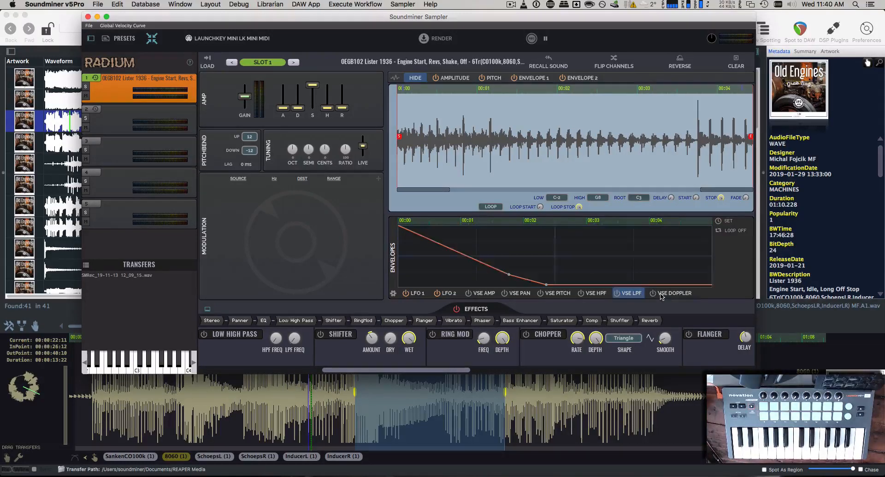
# Shape the VSE Doppler envelope to hold high, then fall to the bottom
pyautogui.click(657, 293)
pyautogui.moveTo(414, 260); pyautogui.dragTo(397, 231)
pyautogui.moveTo(448, 239); pyautogui.dragTo(458, 293)
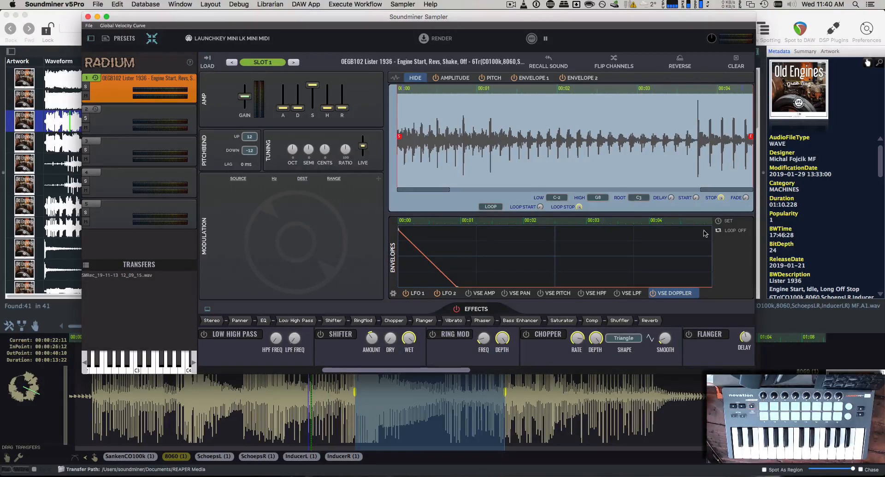
pyautogui.moveTo(428, 263); pyautogui.dragTo(436, 231)
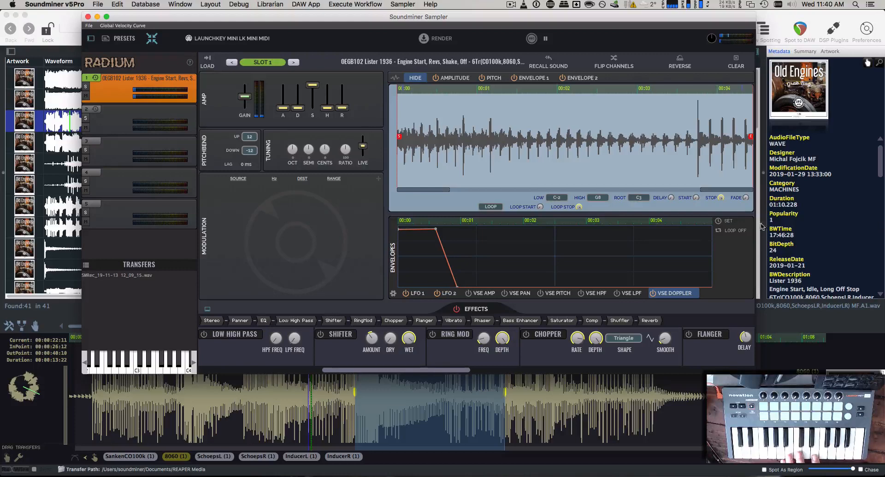
# Lengthen the VSE envelope duration to about ten seconds with SET
pyautogui.click(728, 221)
pyautogui.press('Return')
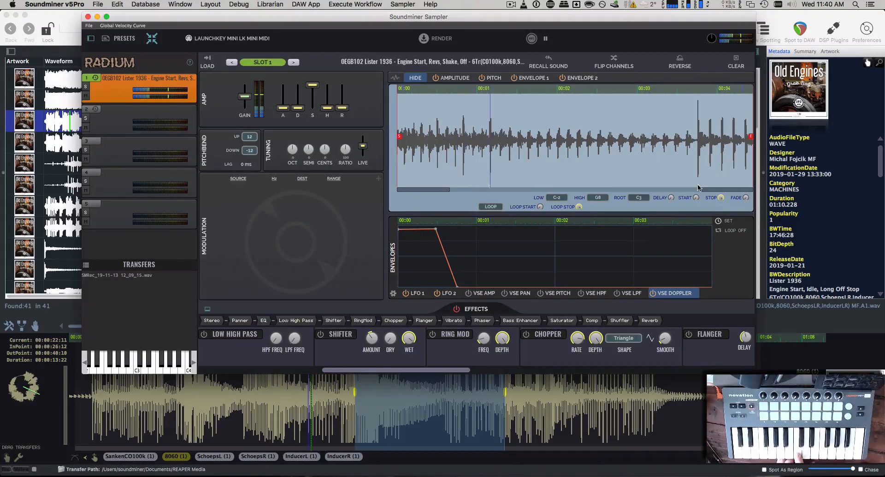
pyautogui.click(723, 224)
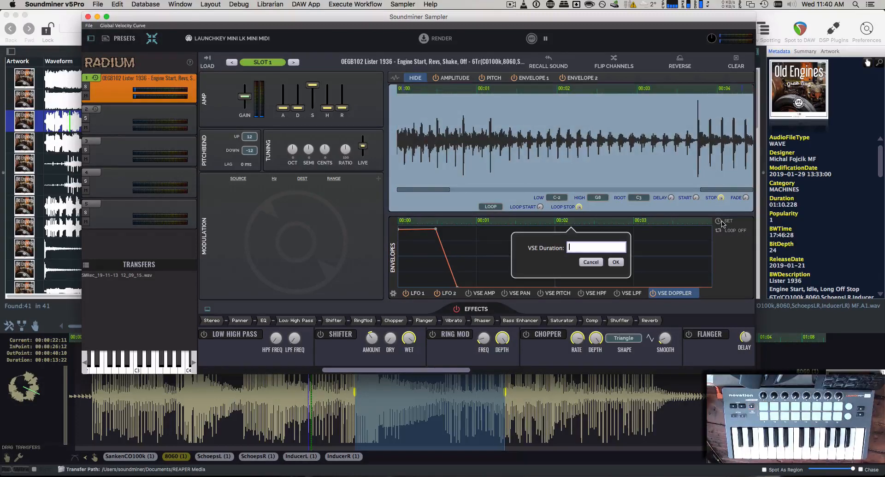
pyautogui.press('Return')
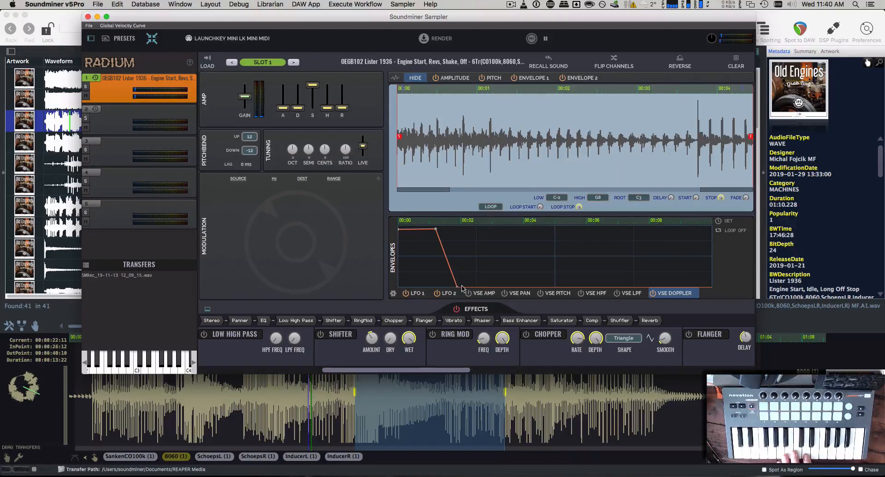
# Drop the Doppler tail to the bottom, raise the peak earlier, and return to VSE PITCH
pyautogui.moveTo(458, 287); pyautogui.dragTo(464, 280)
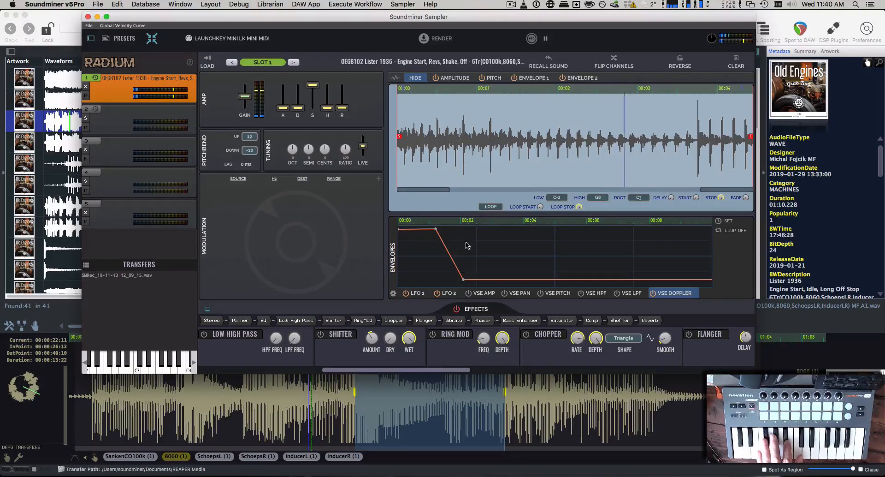
pyautogui.moveTo(468, 282); pyautogui.dragTo(465, 292)
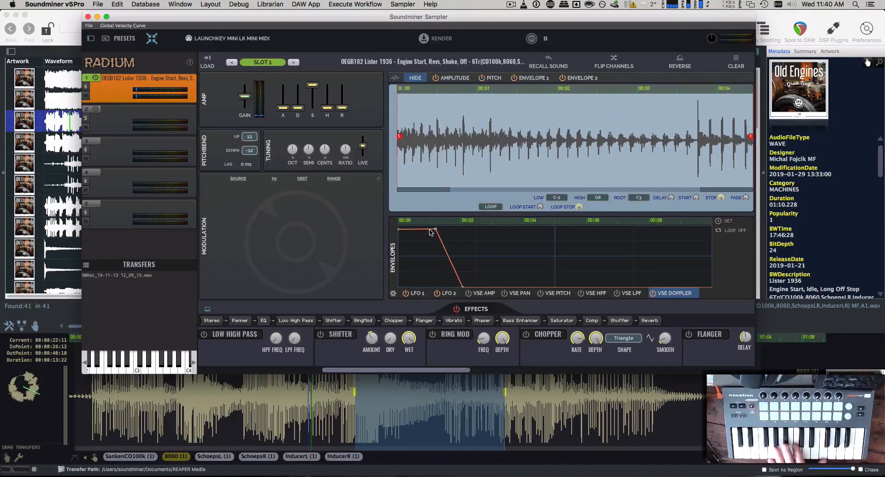
pyautogui.moveTo(437, 231); pyautogui.dragTo(426, 222)
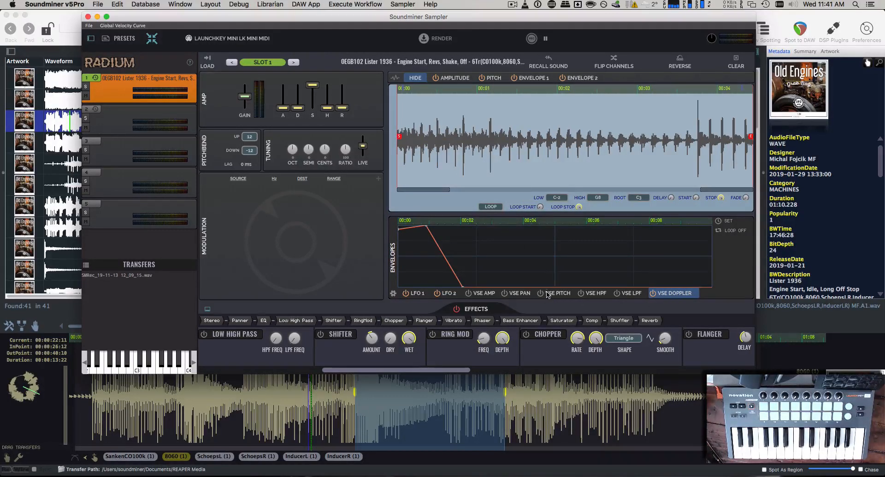
pyautogui.click(549, 295)
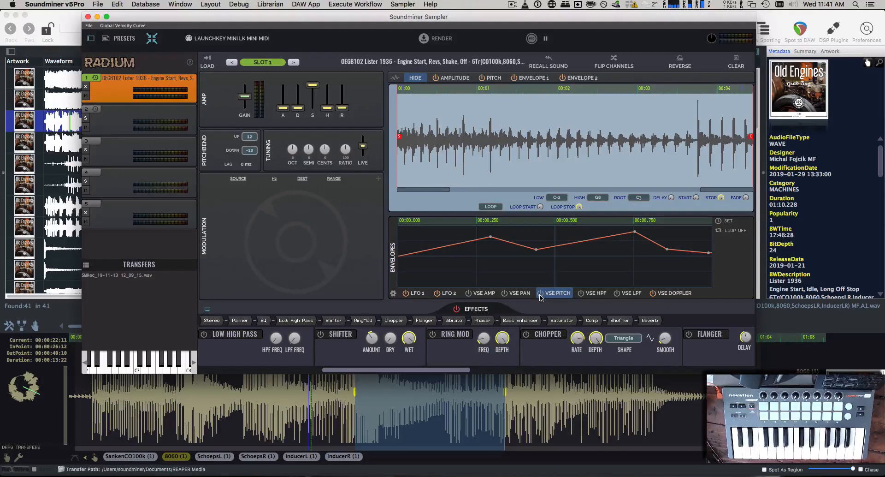